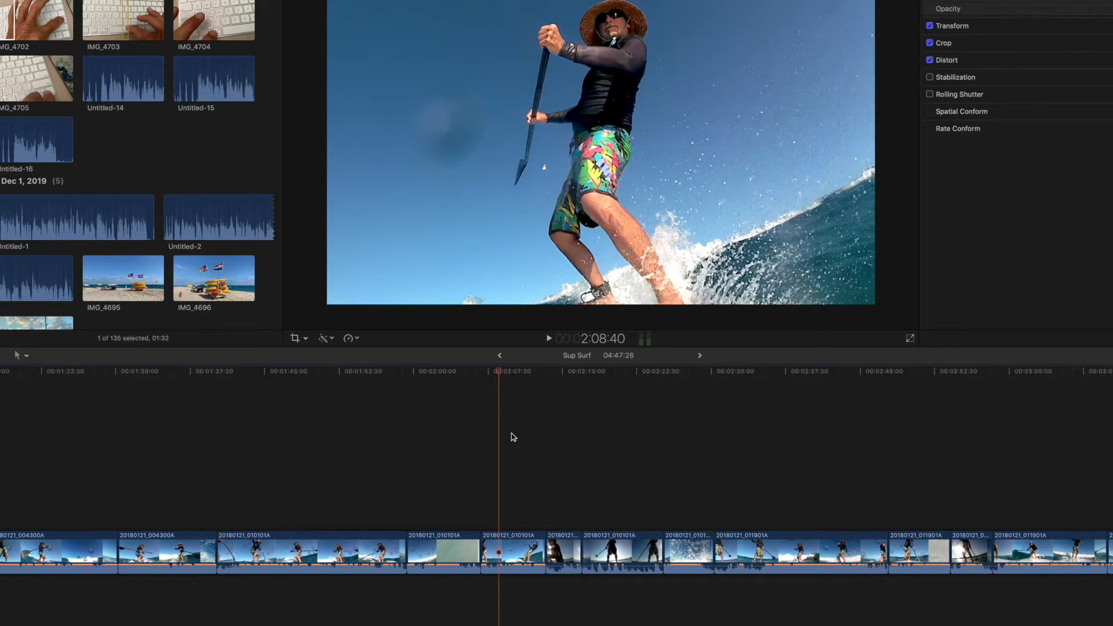
Mark a range start at 2:08:39 in the 20180121_010101A surfing clip on the timeline.
key(super+equal)
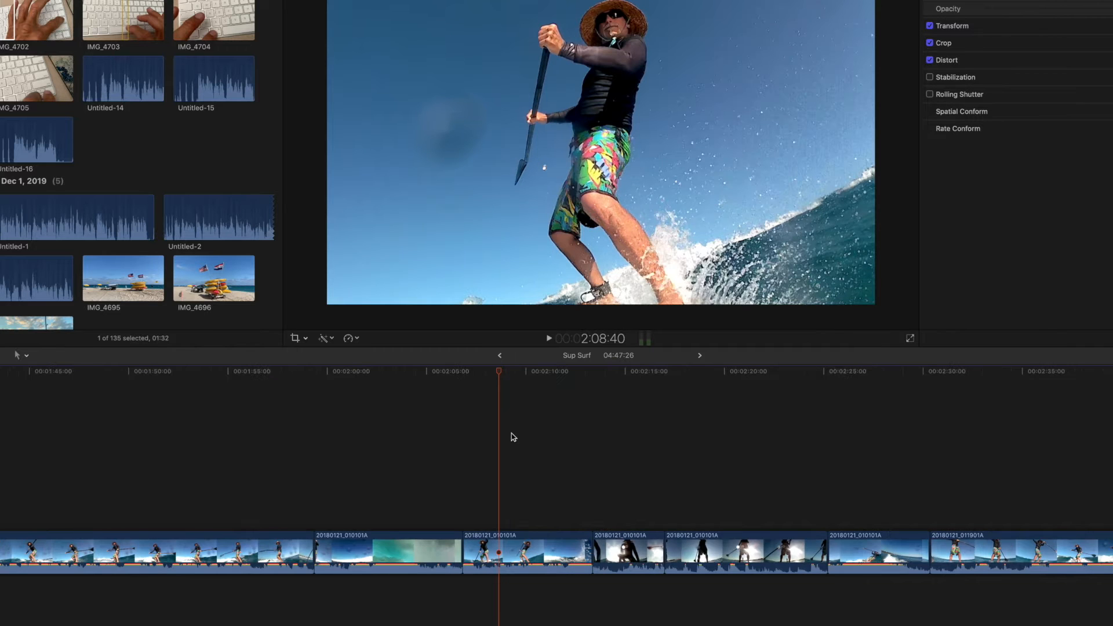
key(super+equal)
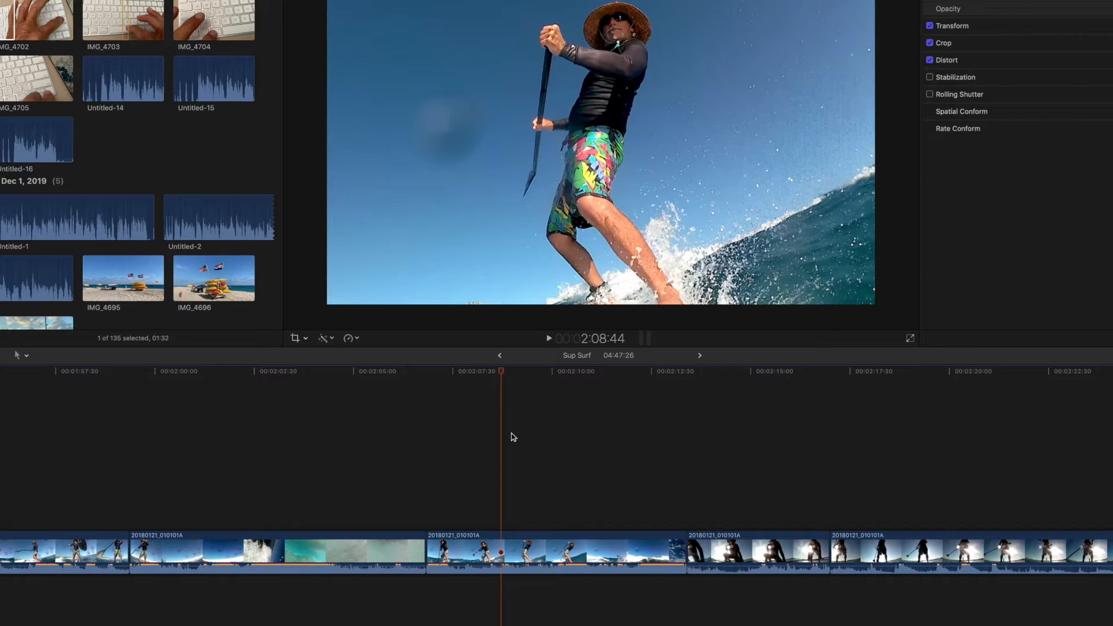
key(Left)
key(Left)
key(Left)
key(Left)
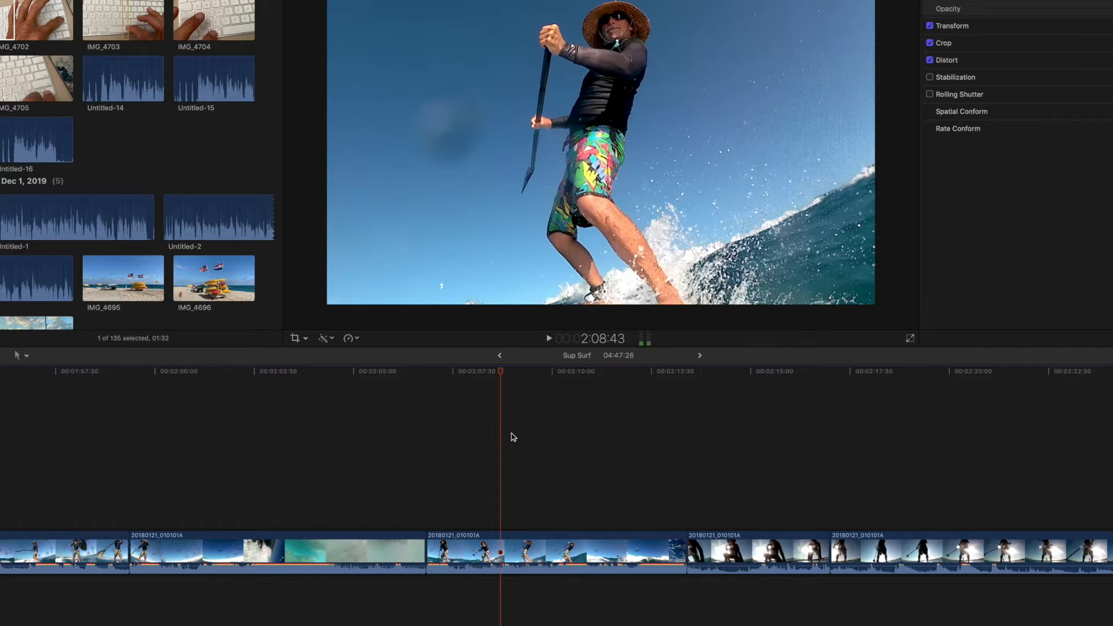
key(Left)
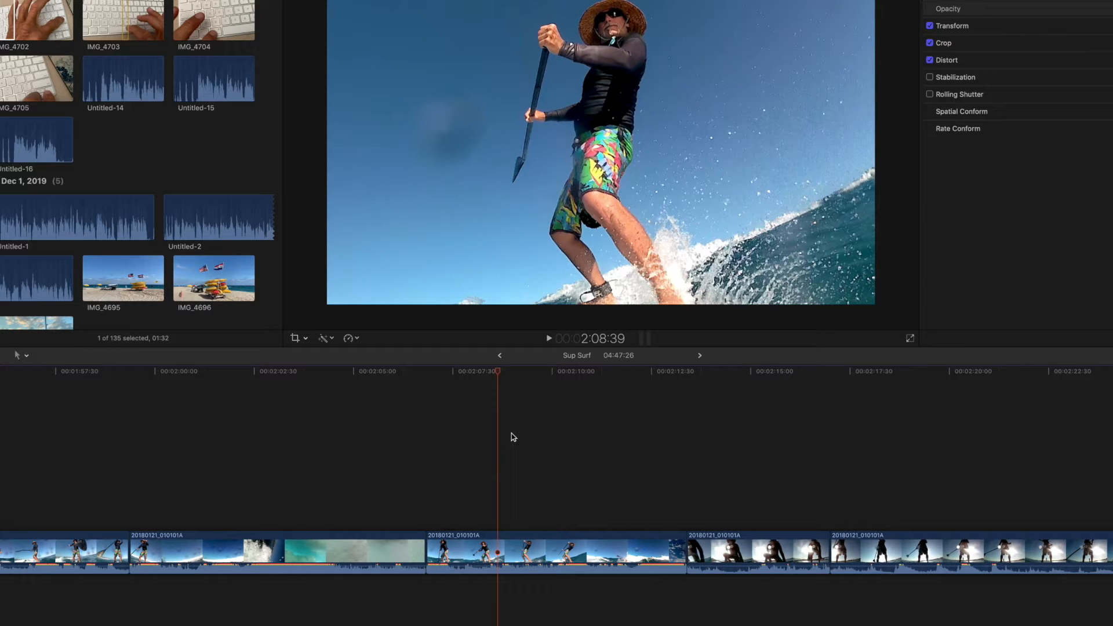
key(c)
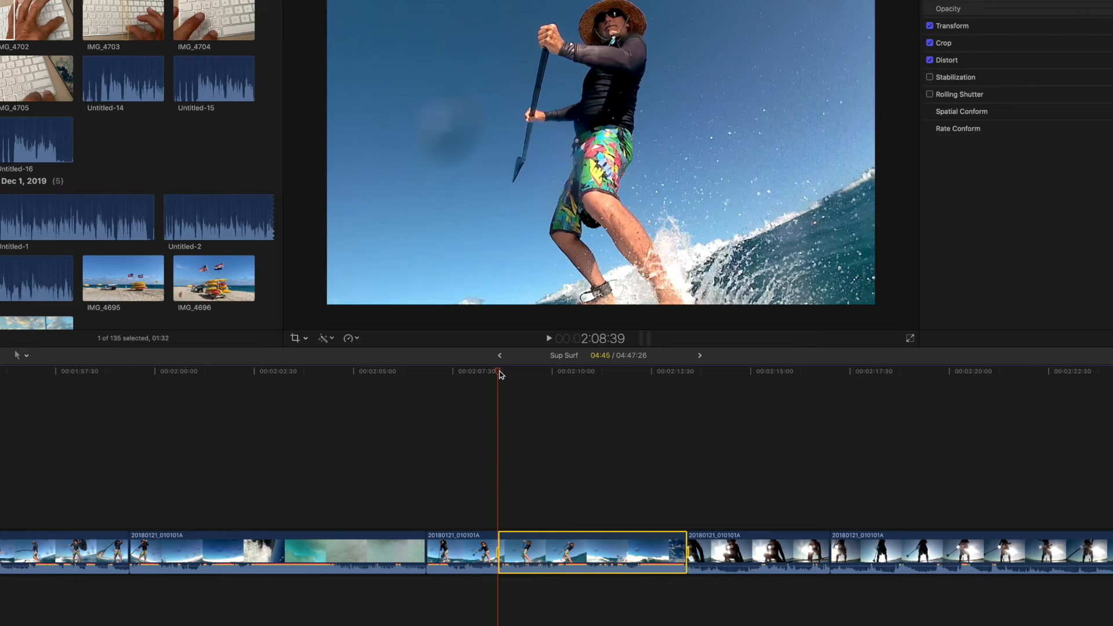
Mark the range end at about 2:11:43 in the same clip and fine-tune both range edges to a 03:00 duration.
drag(499, 371, 620, 393)
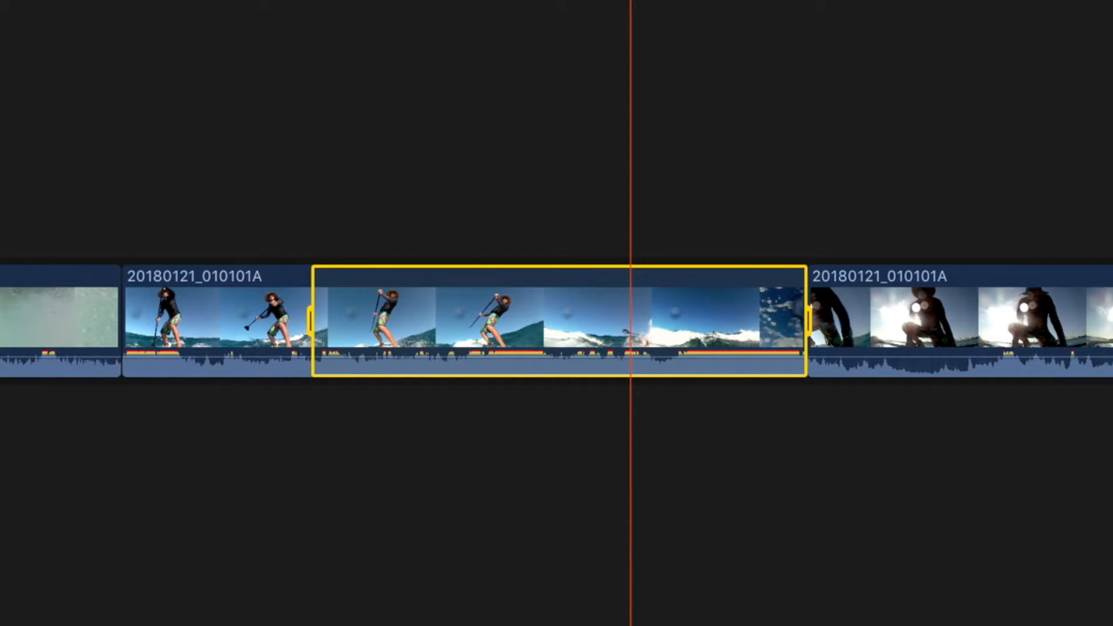
key(super+b)
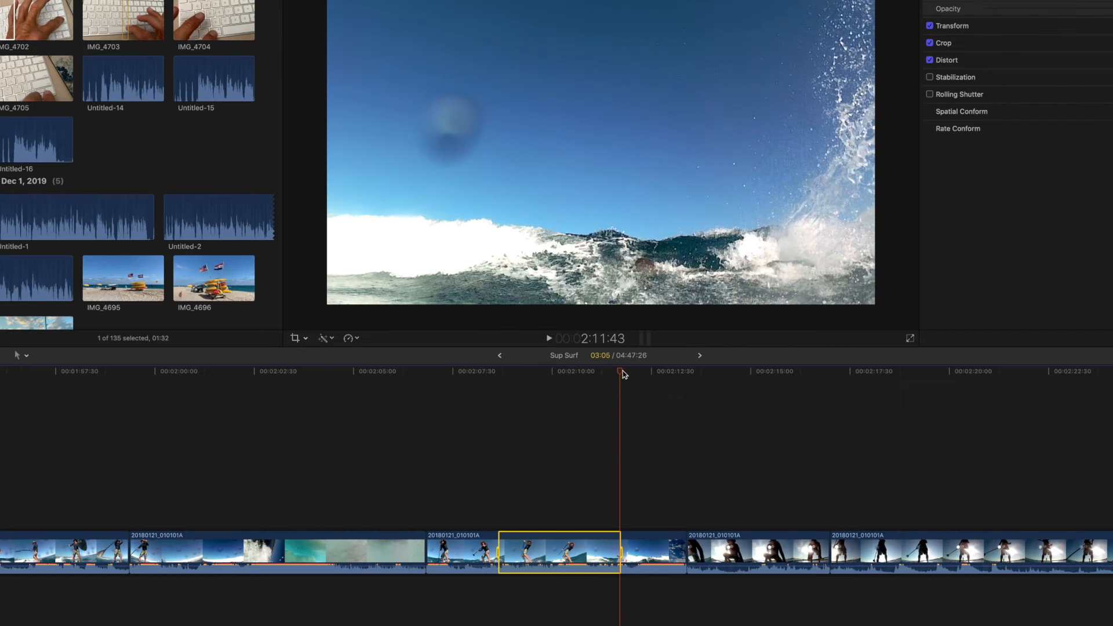
drag(620, 373, 561, 374)
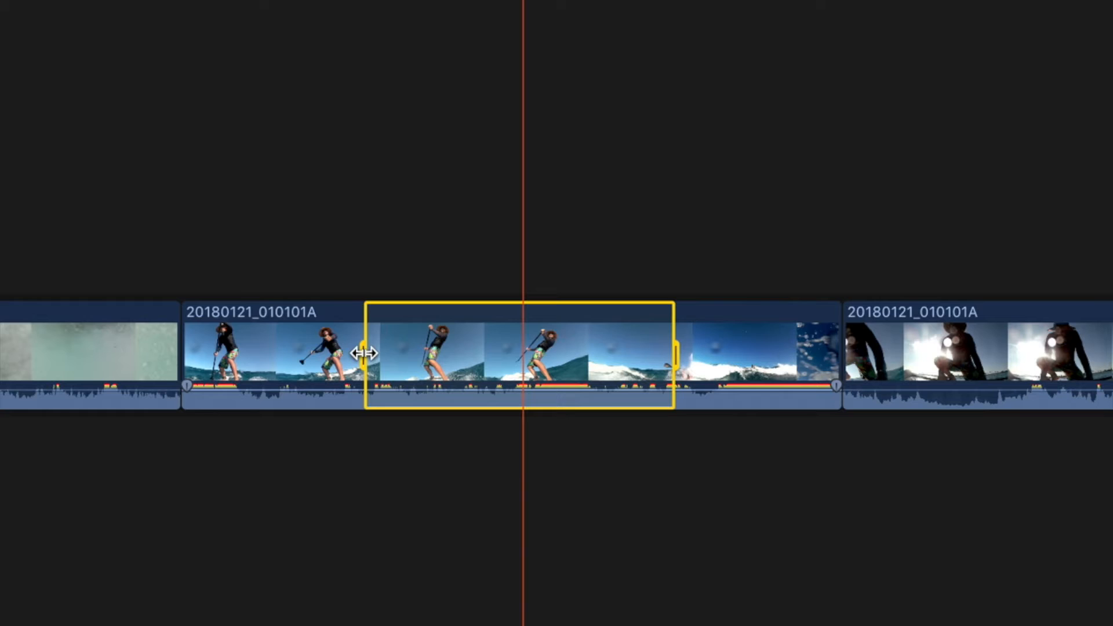
drag(498, 551, 498, 552)
drag(369, 353, 373, 354)
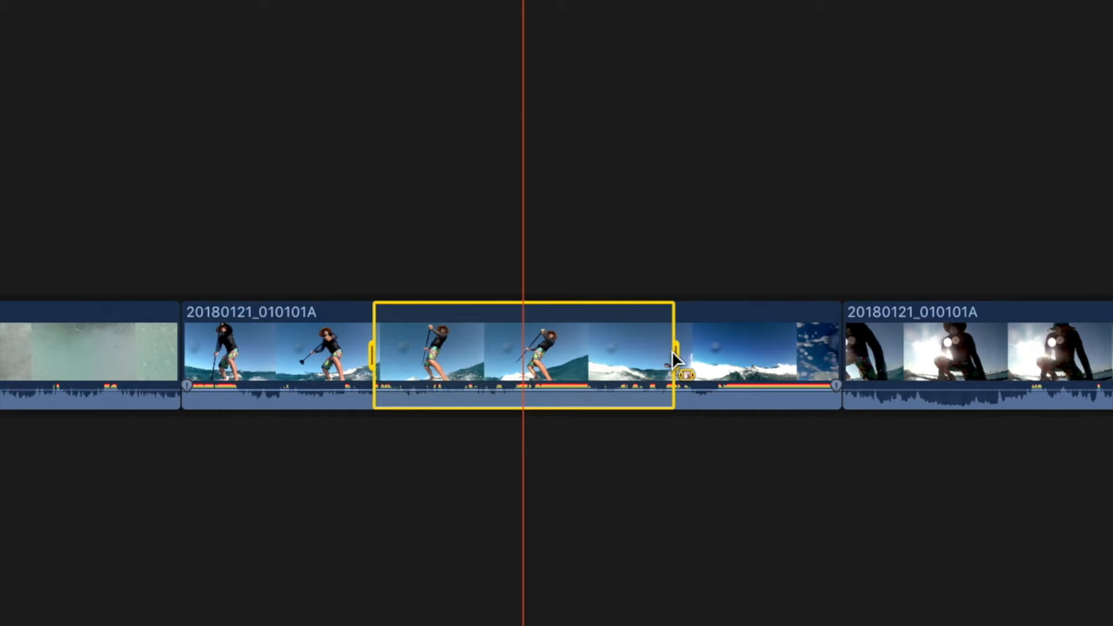
drag(676, 354, 676, 355)
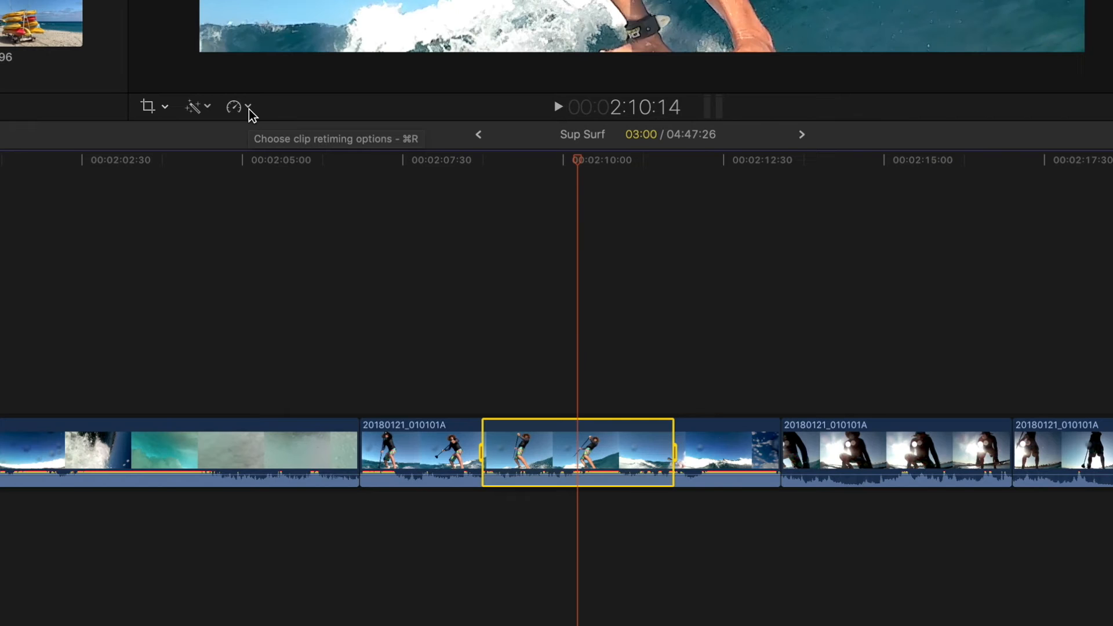
Slow the selected range of the clip to 50% speed.
click(249, 109)
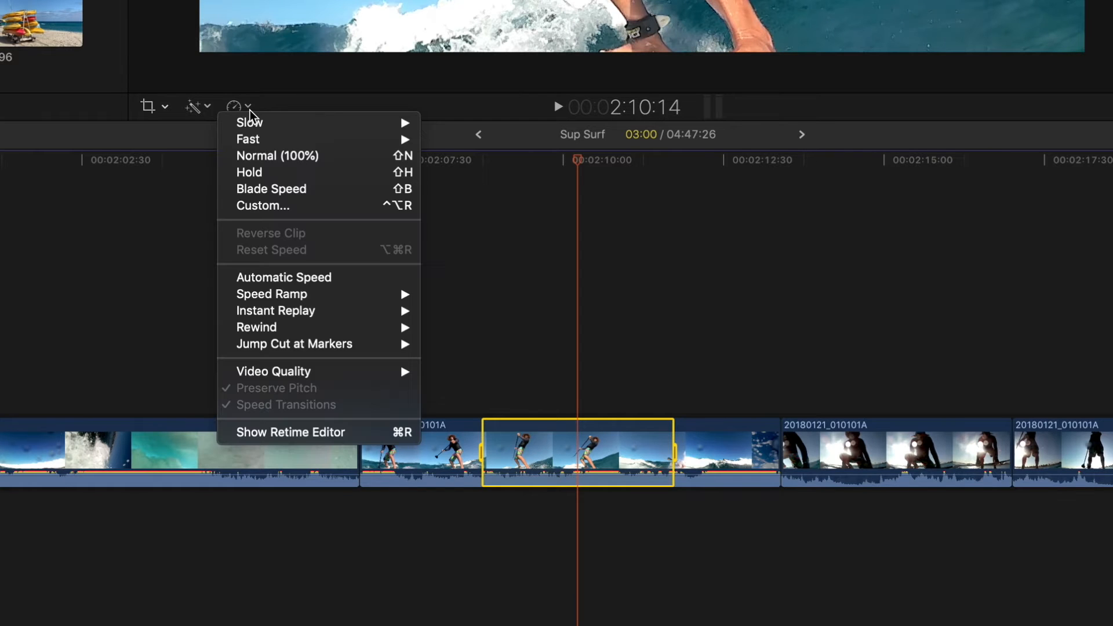
mouse_move(253, 123)
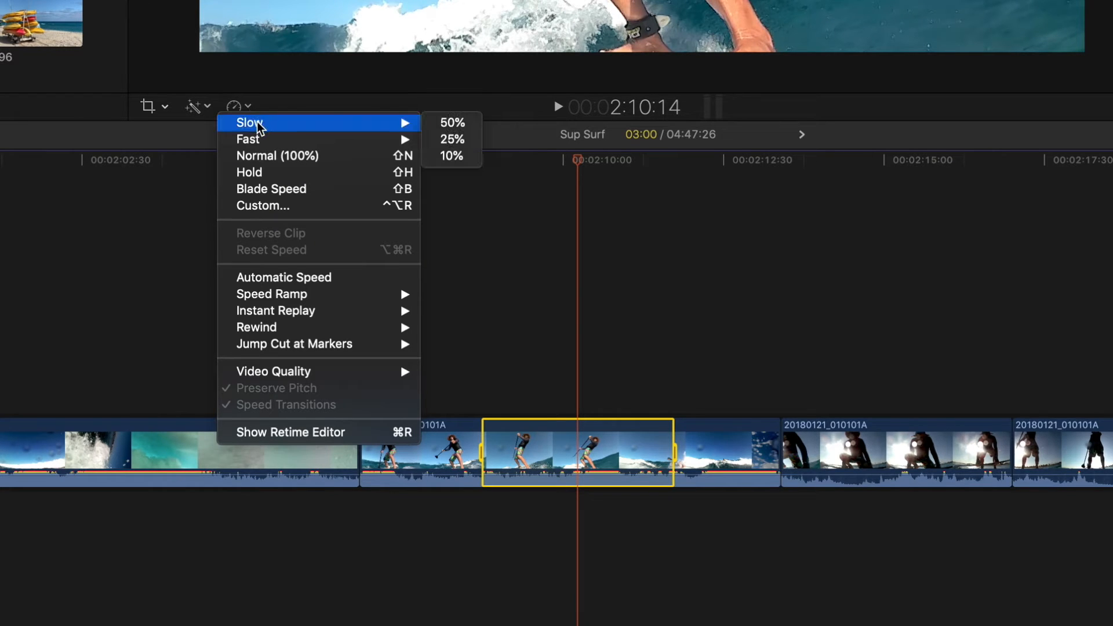
click(453, 124)
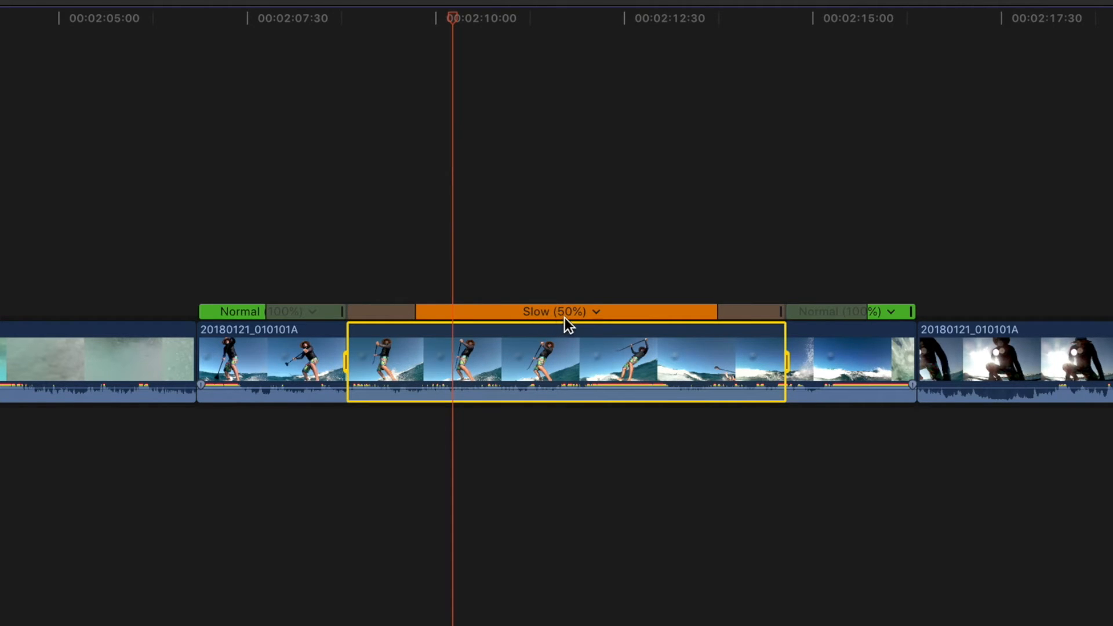
Try retiming the slowed section to about 115% speed, and return it to 50%.
click(781, 317)
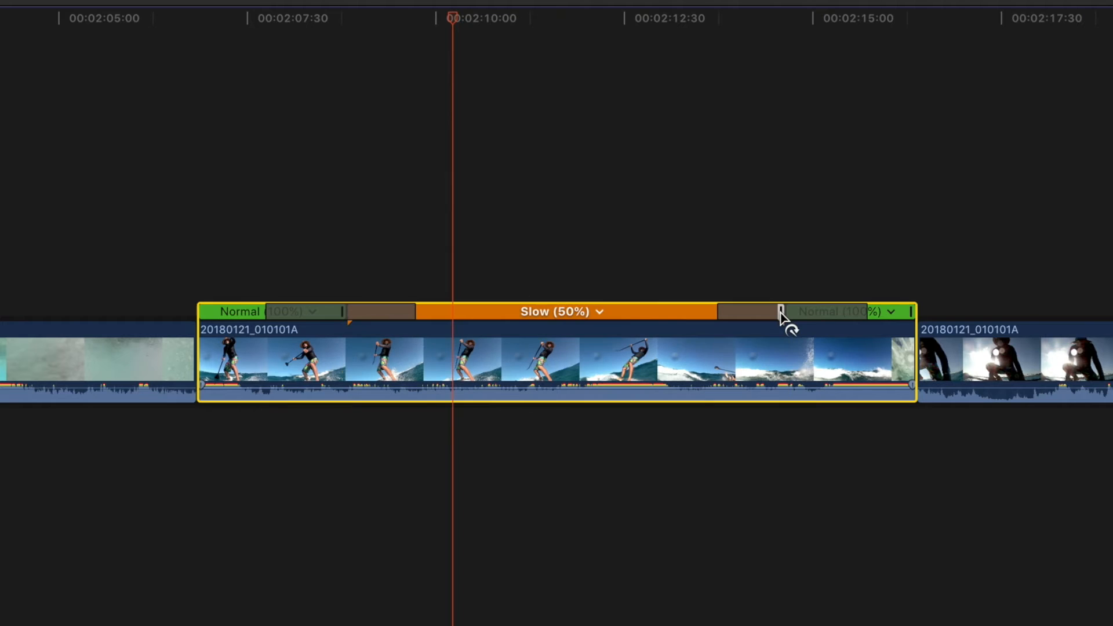
drag(780, 313, 456, 314)
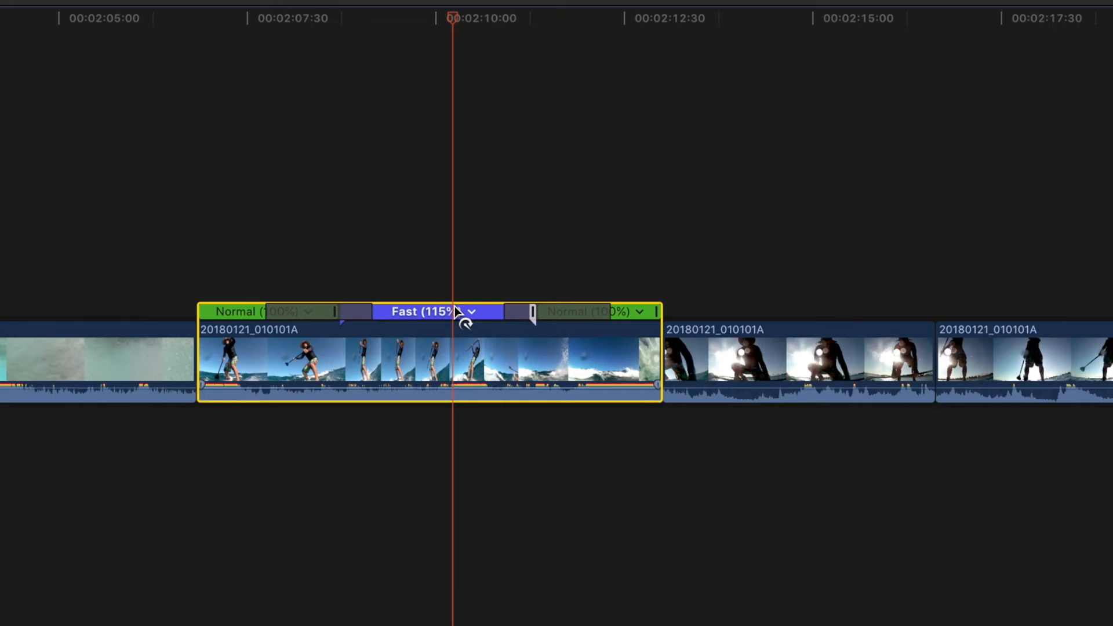
drag(456, 313, 781, 320)
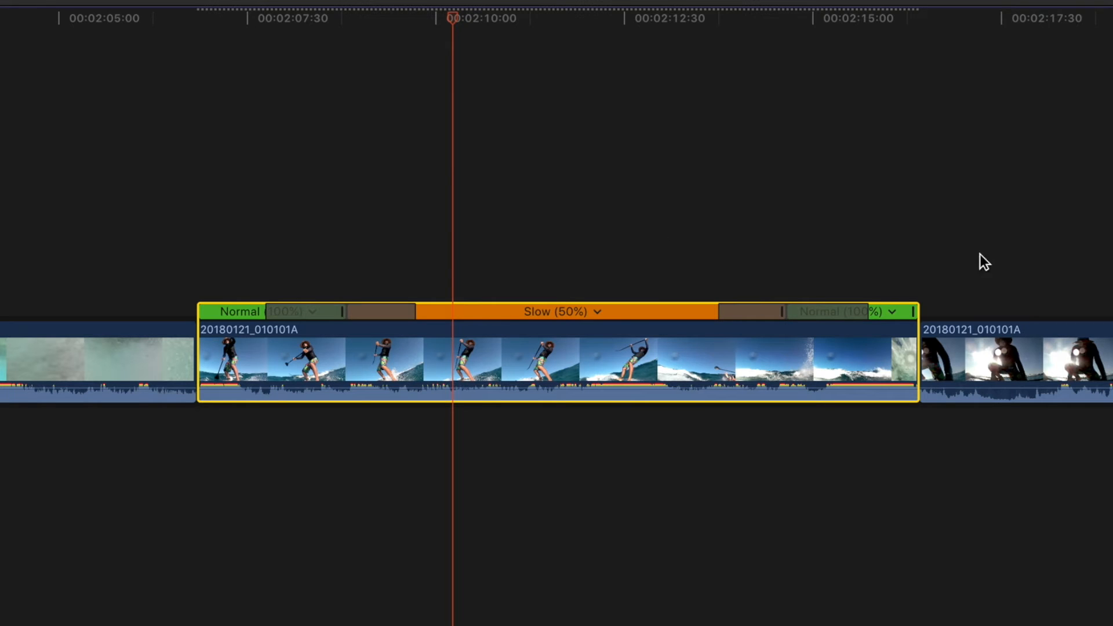
Try small retiming adjustments on the normal-speed sections before and after the slow section.
mouse_move(915, 312)
mouse_down()
mouse_move(861, 313)
mouse_move(908, 313)
mouse_up()
drag(919, 311, 913, 310)
mouse_move(342, 316)
mouse_down()
mouse_move(306, 317)
mouse_move(348, 320)
mouse_up()
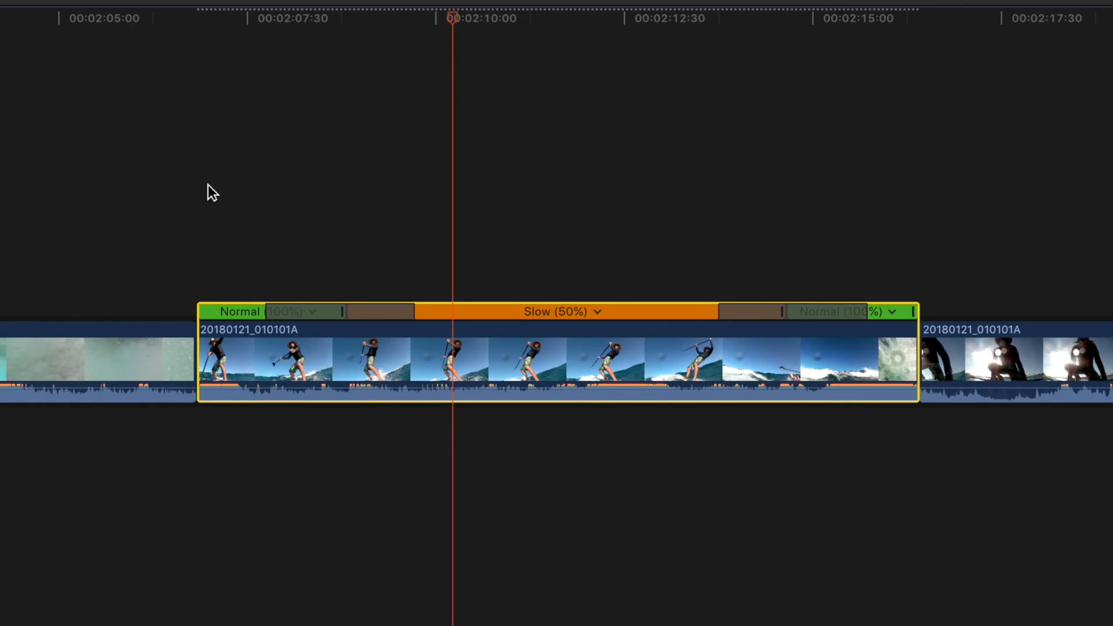
Play the retimed clip from just before its start to review the speed changes.
drag(447, 23, 198, 26)
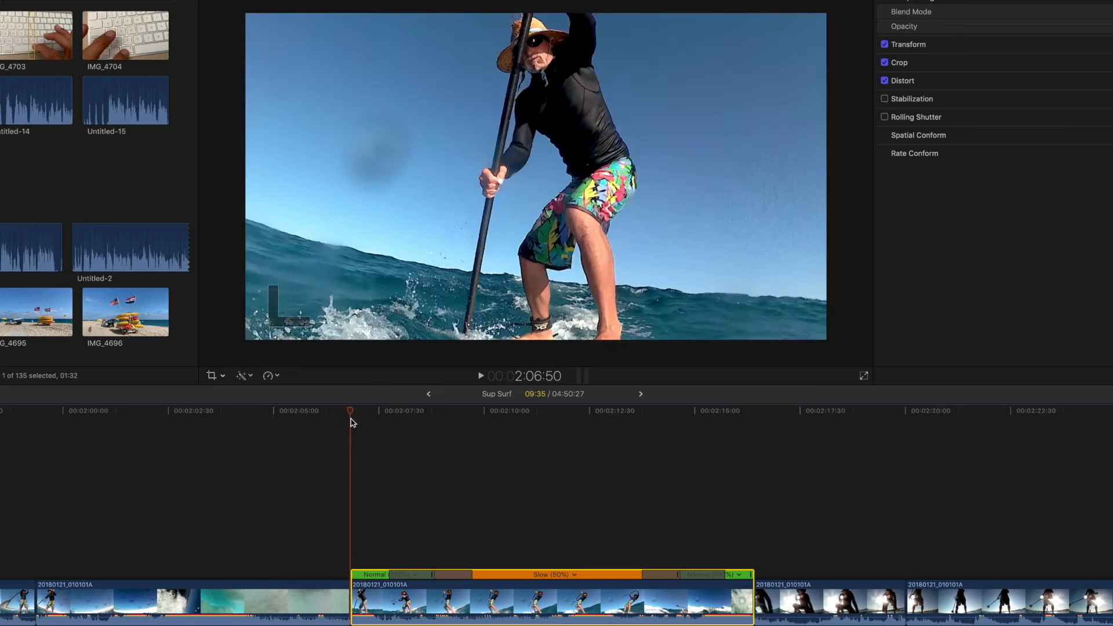
drag(351, 422, 342, 422)
key(space)
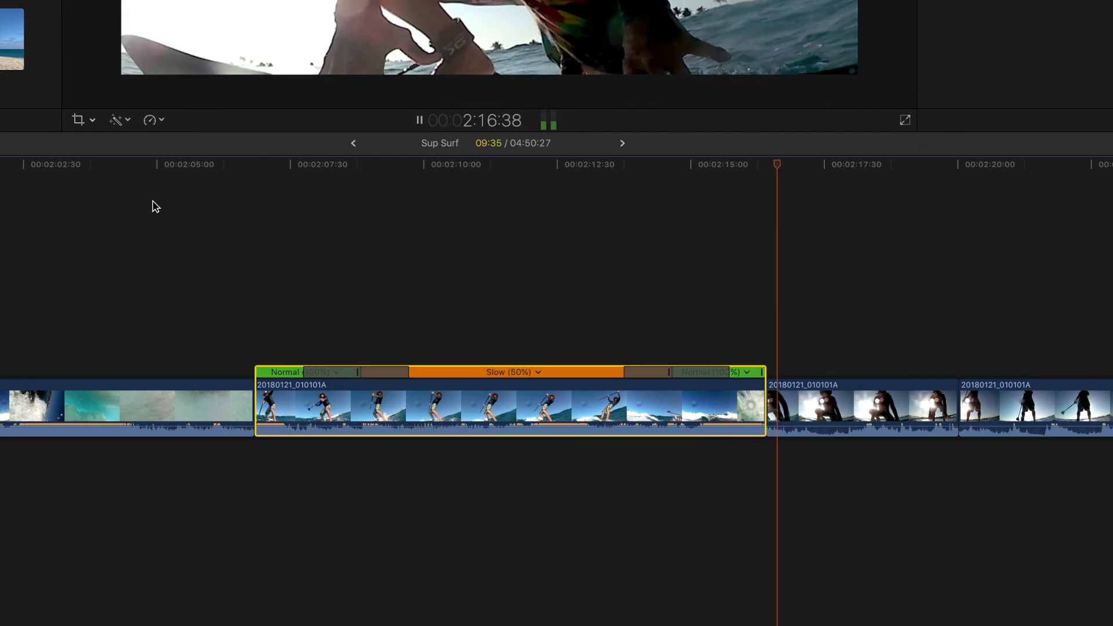
key(space)
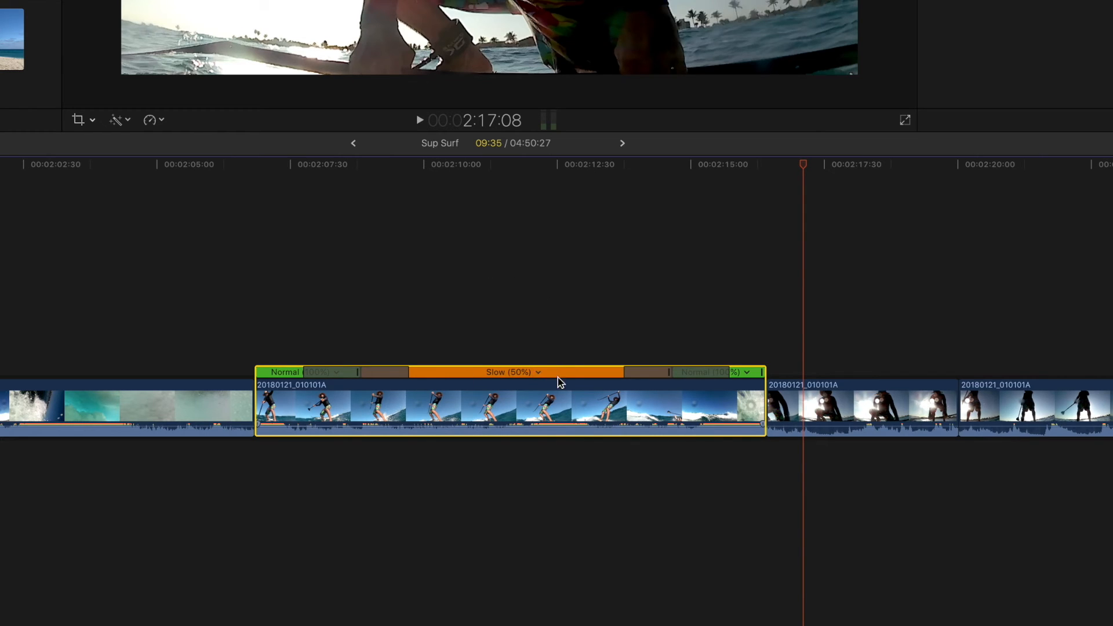
Set a custom speed rate of 30% for the clip's slow section, with Ripple enabled.
click(538, 374)
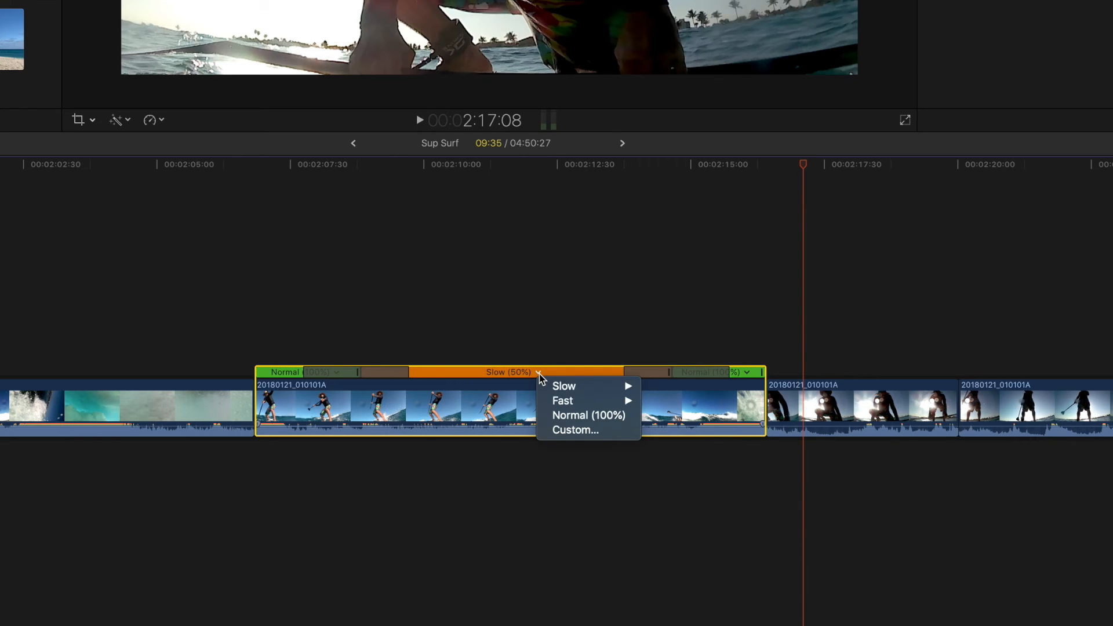
mouse_move(575, 388)
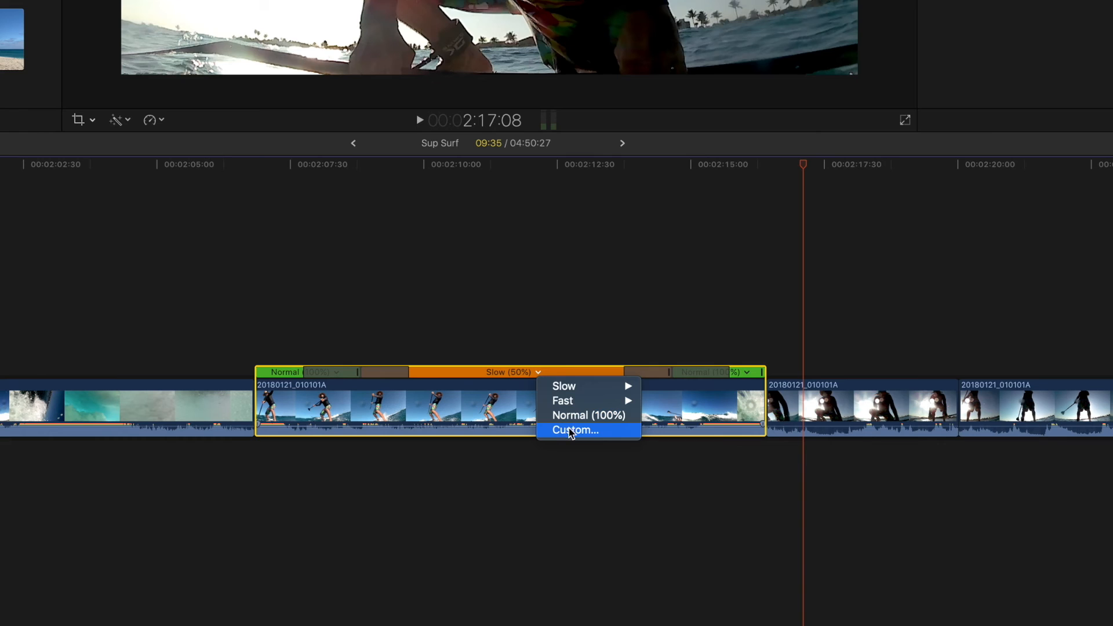
click(571, 430)
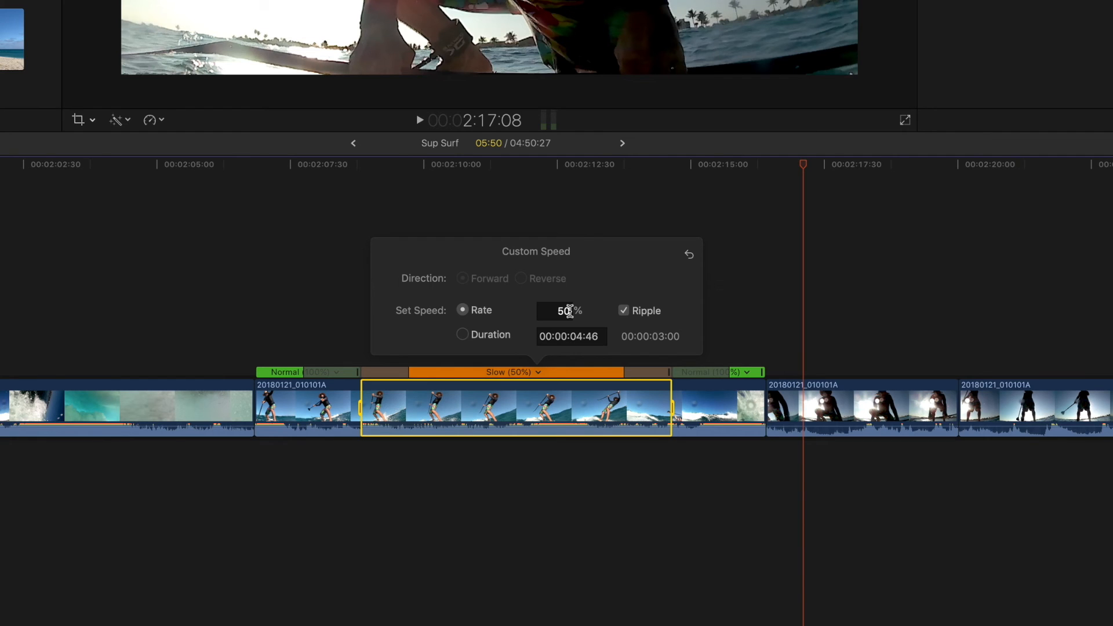
drag(570, 311, 559, 311)
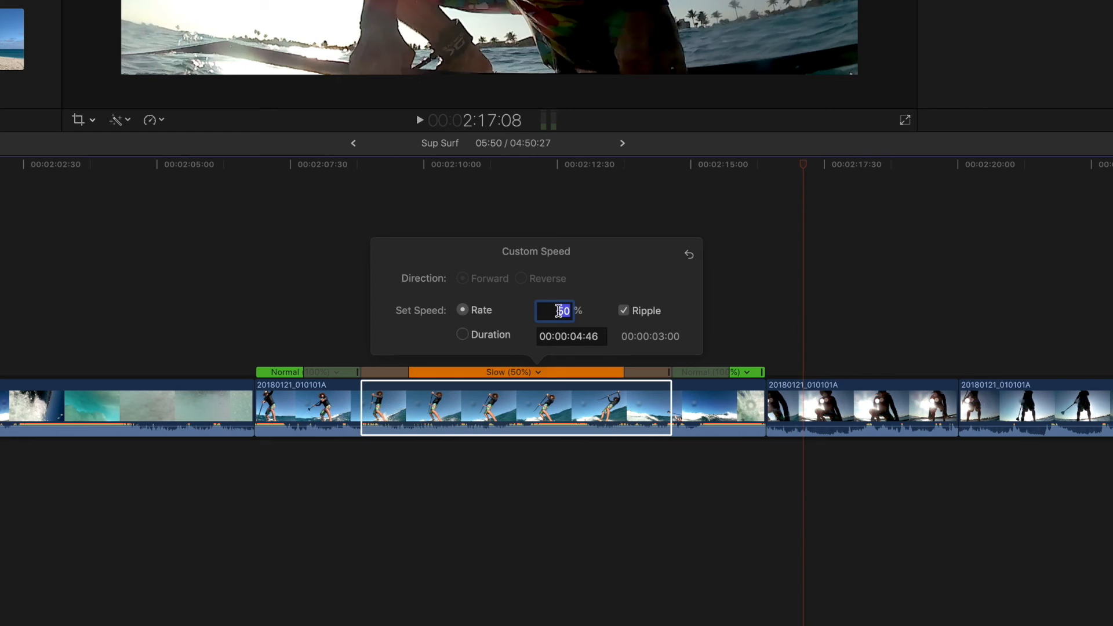
text(30)
key(Return)
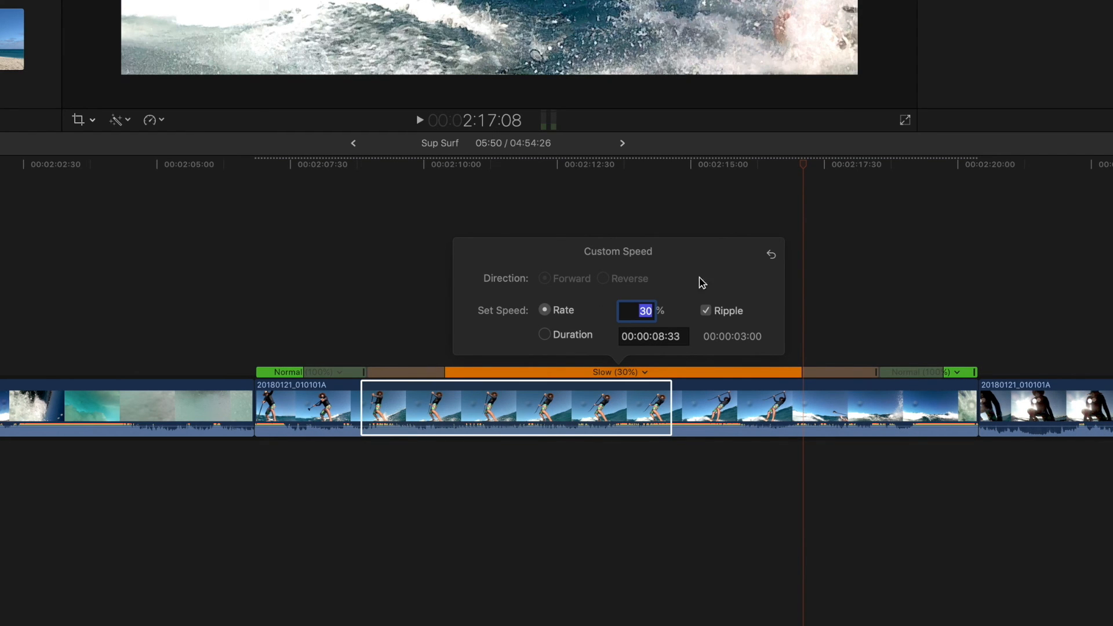
Reset the whole clip's speed to 100%, undo the reset, and close the custom speed settings.
click(771, 255)
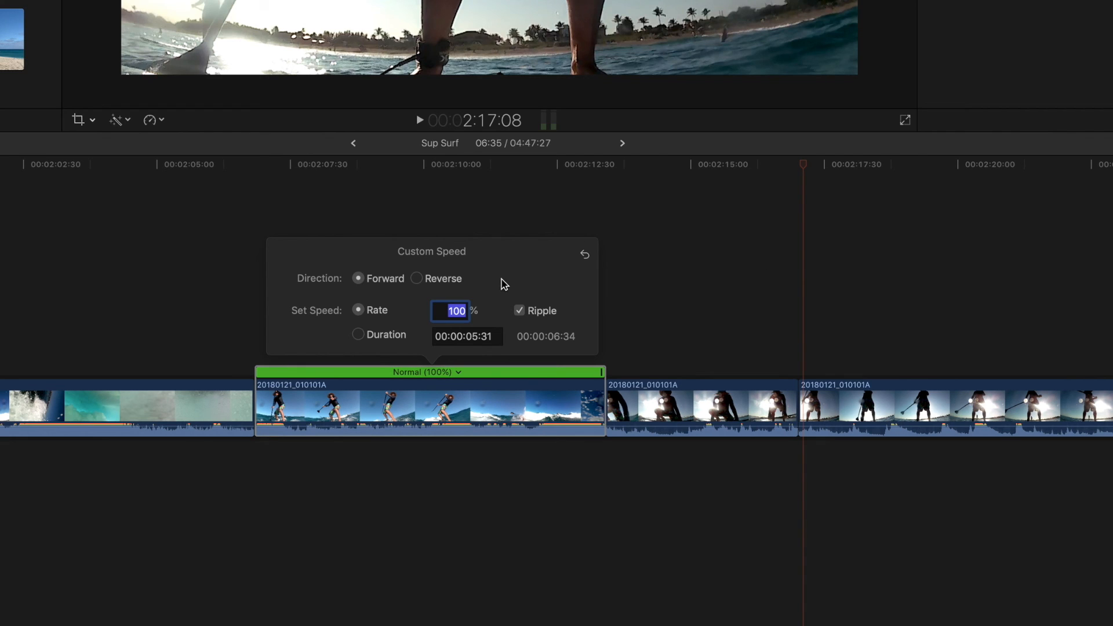
text(50)
key(Return)
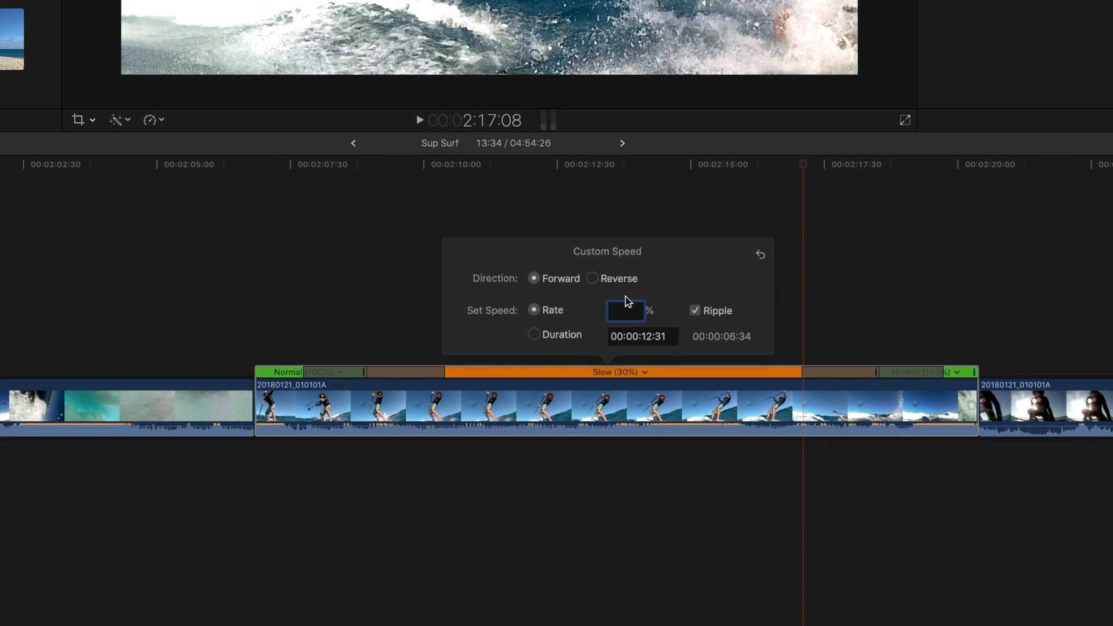
click(152, 252)
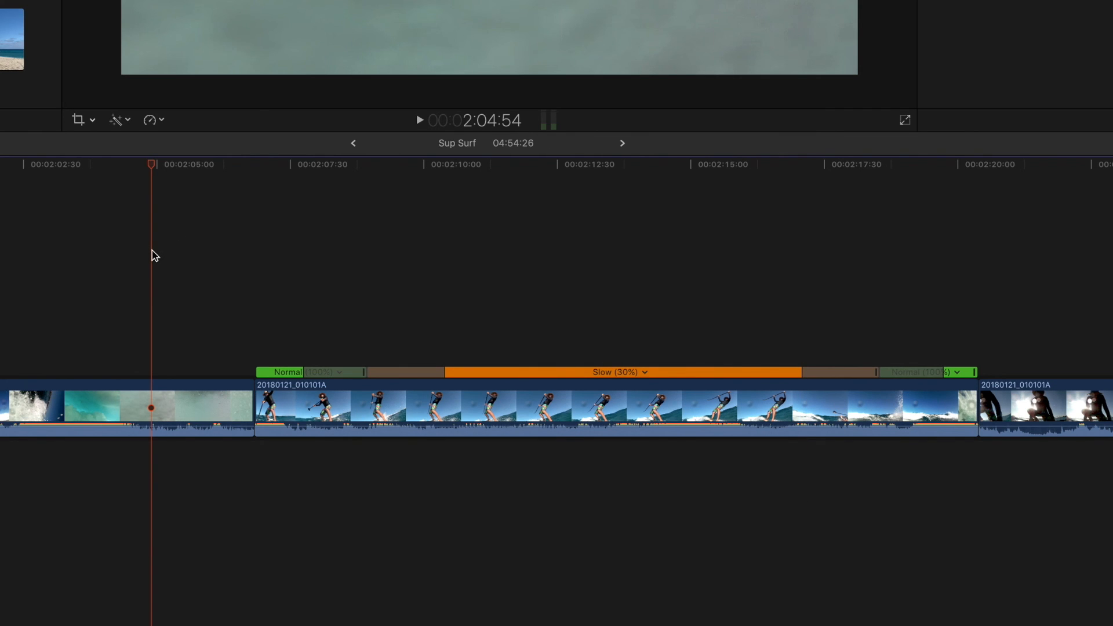